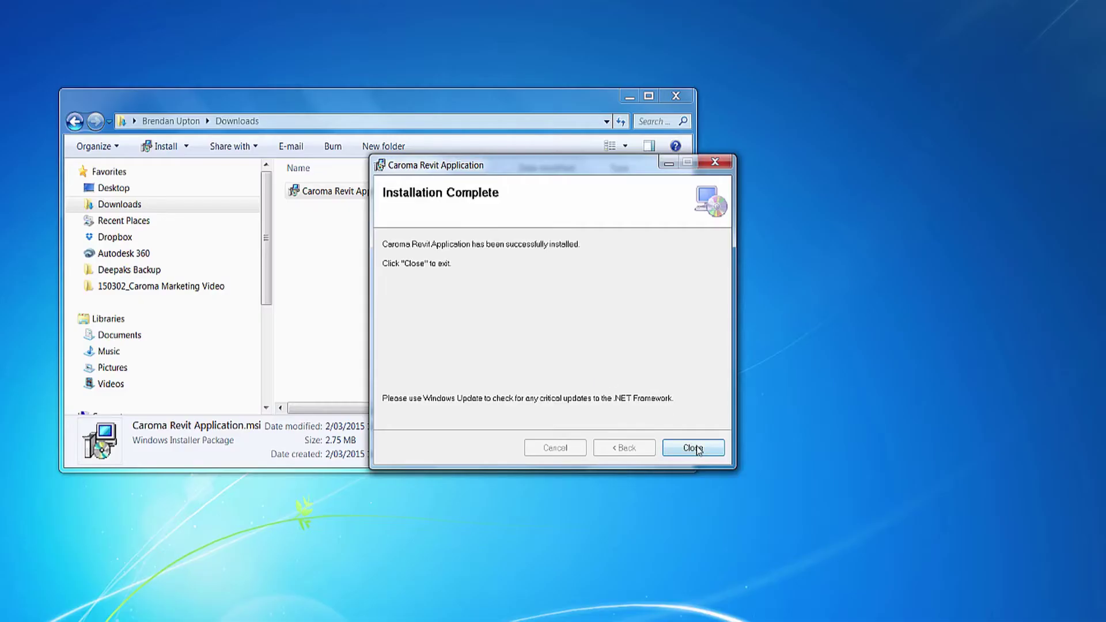
Close the Caroma Revit Application installer's Installation Complete window.
left_click(696, 448)
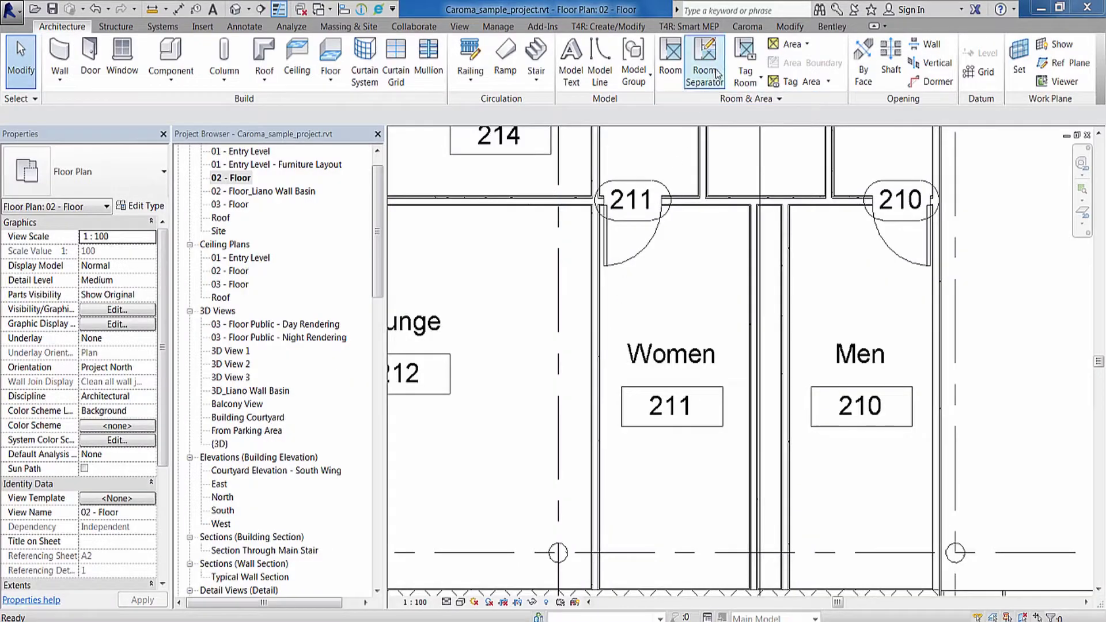
Launch the Caroma Products catalogue from the Caroma ribbon tab.
left_click(745, 27)
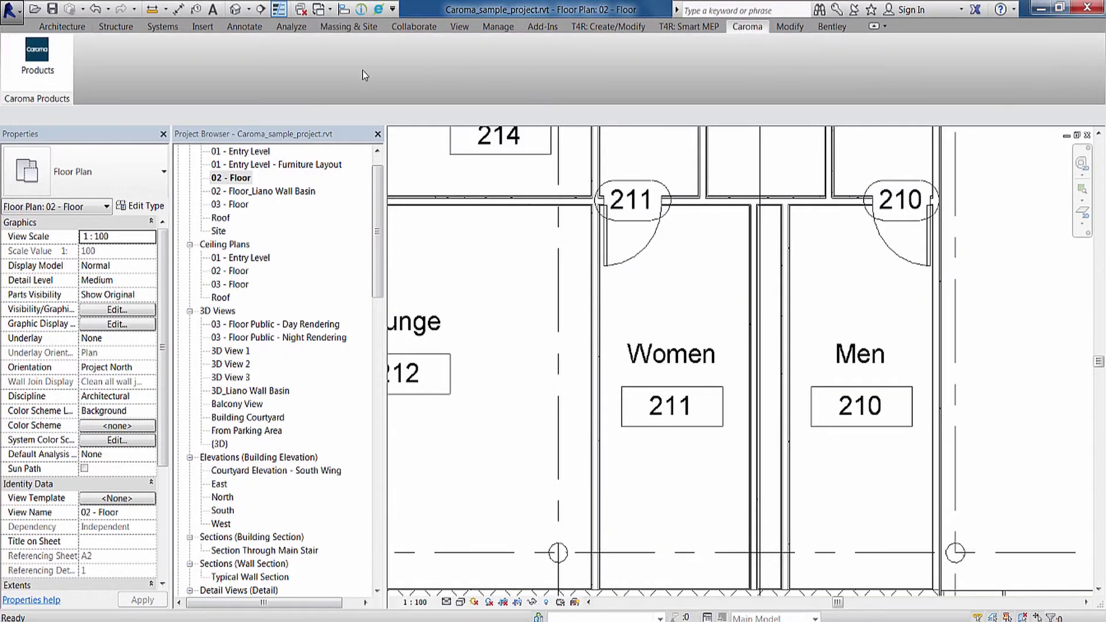
left_click(36, 57)
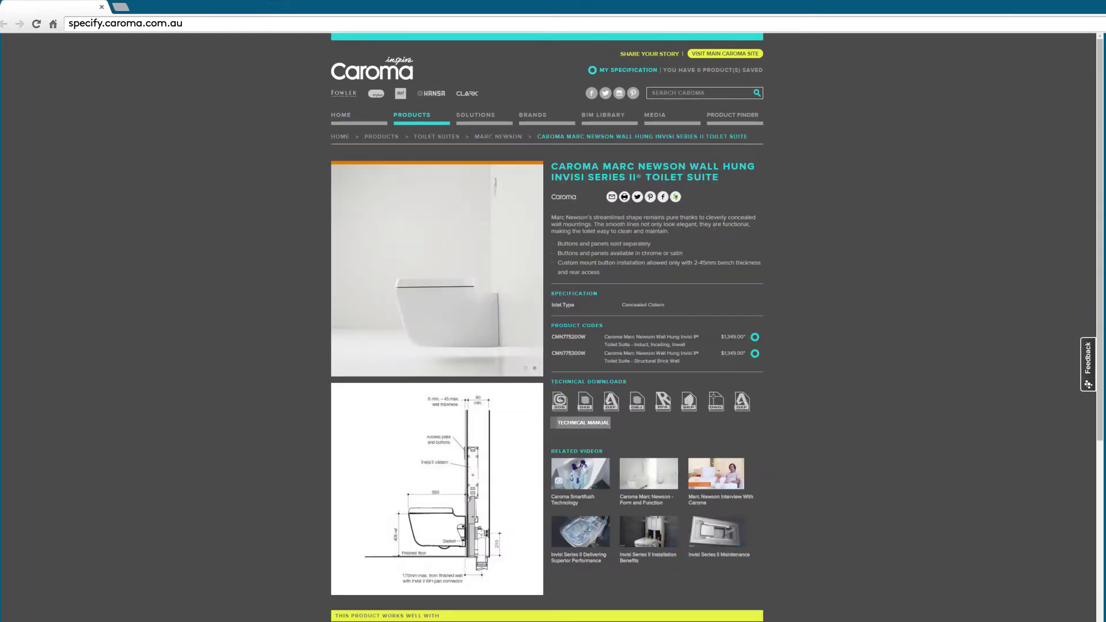
Scroll down the Marc Newson Wall Hung Invisi Series II toilet suite product page.
scroll(544, 329, "down", 10)
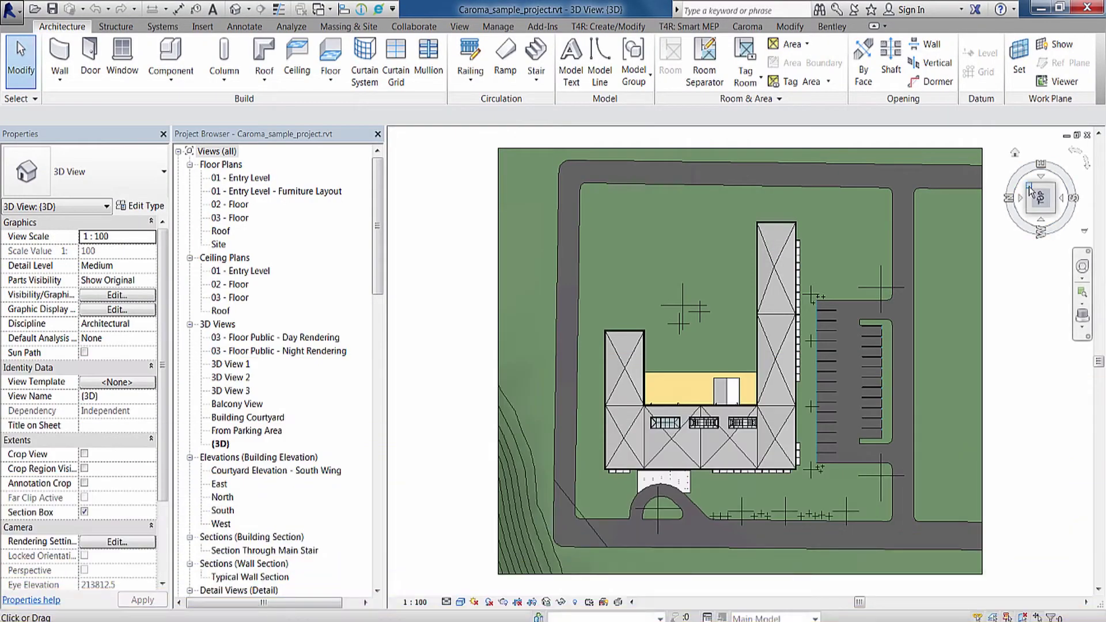
Show the whole site in 3D and open the Caroma Products catalogue.
left_click(1031, 188)
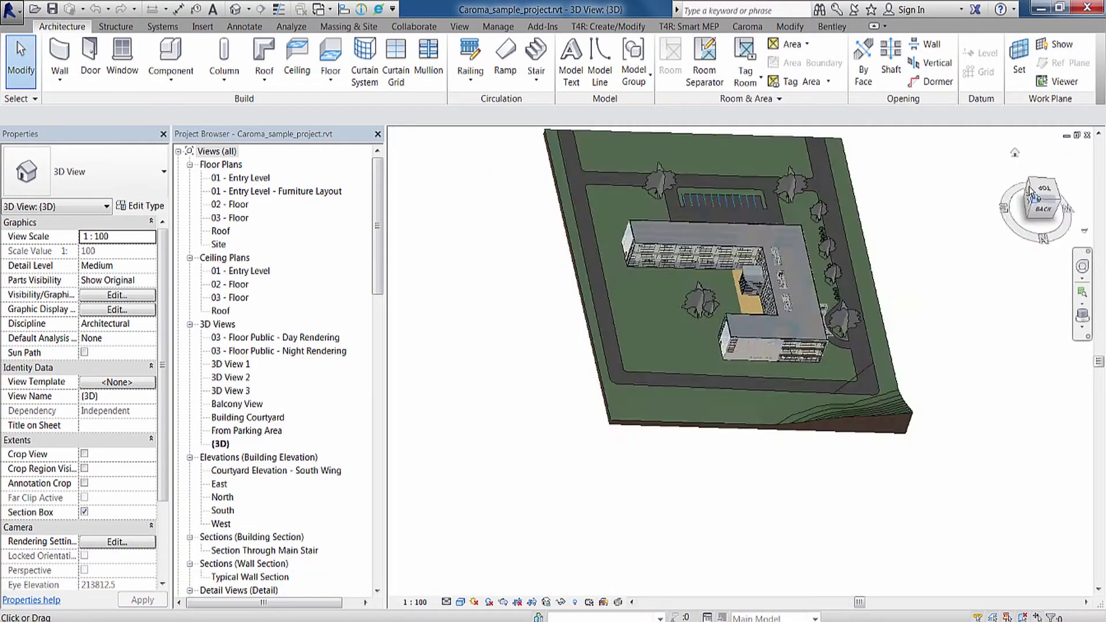
left_click(746, 29)
left_click(37, 63)
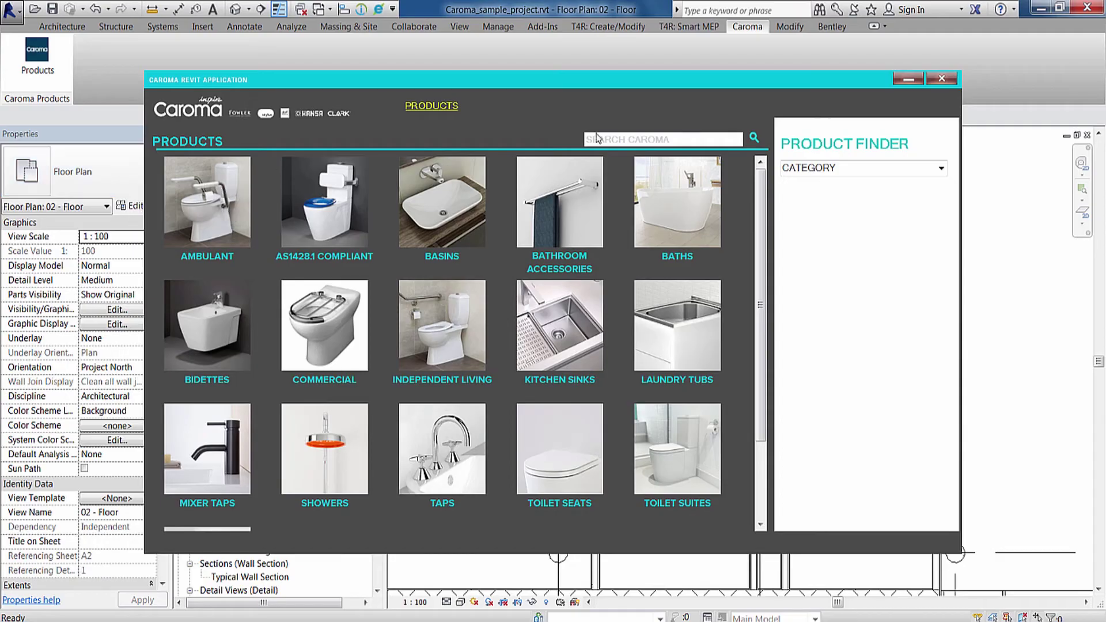
Search the catalogue for 'lian' and open the Liano Wall Basin details.
left_click(597, 138)
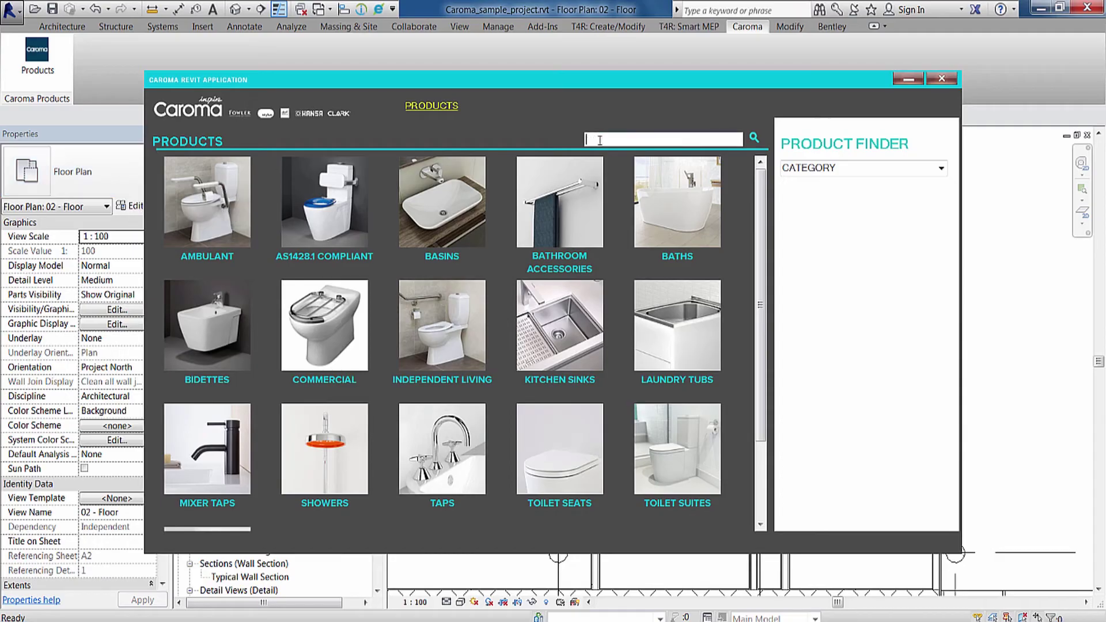
type("liano")
left_click(755, 140)
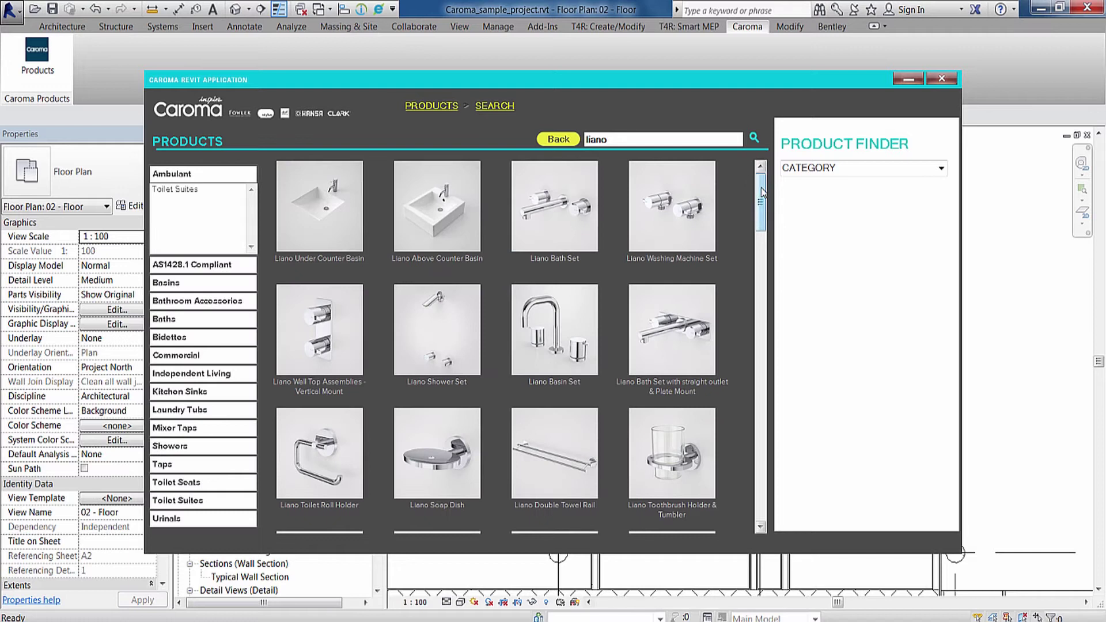
left_click_drag(762, 191, 761, 306)
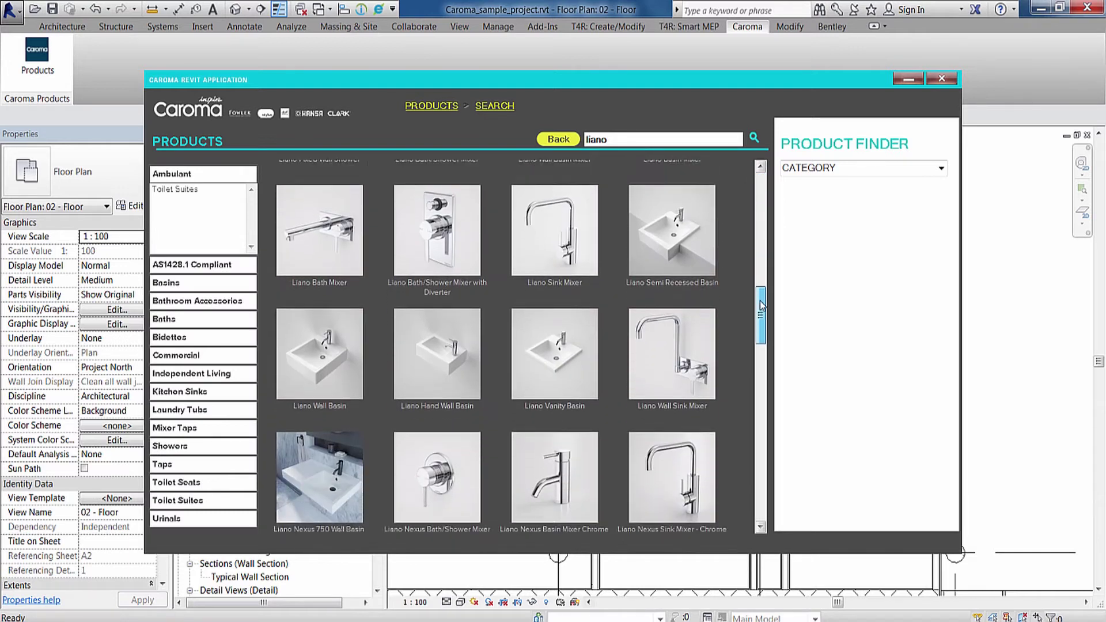
left_click(320, 354)
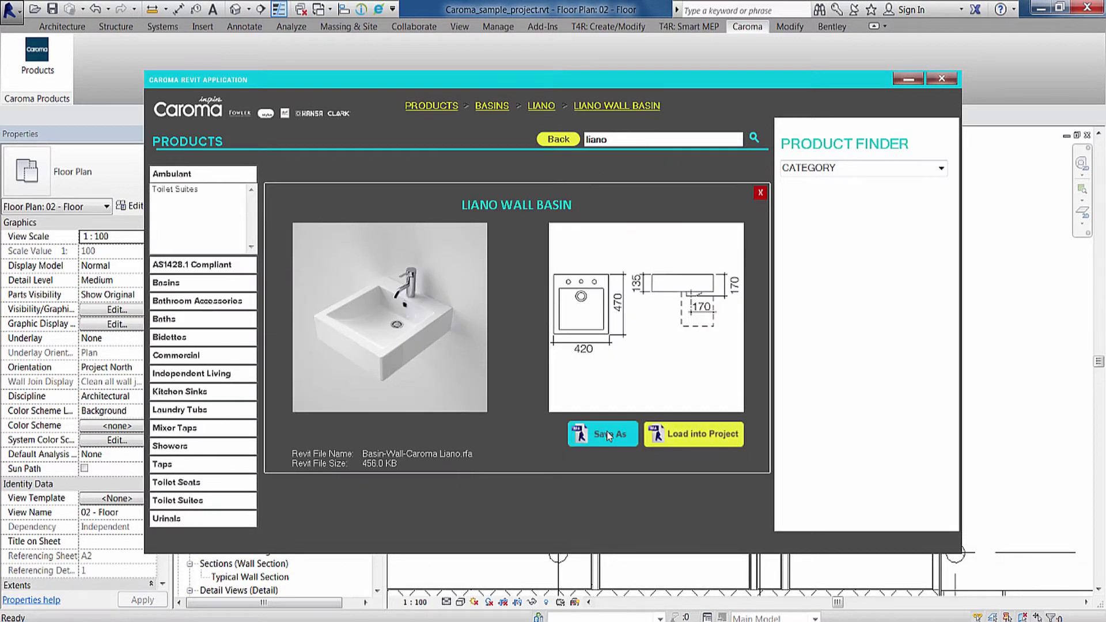
Load the Basin-Wall-Caroma Liano.rfa family into the project, overwriting the existing file.
left_click(607, 436)
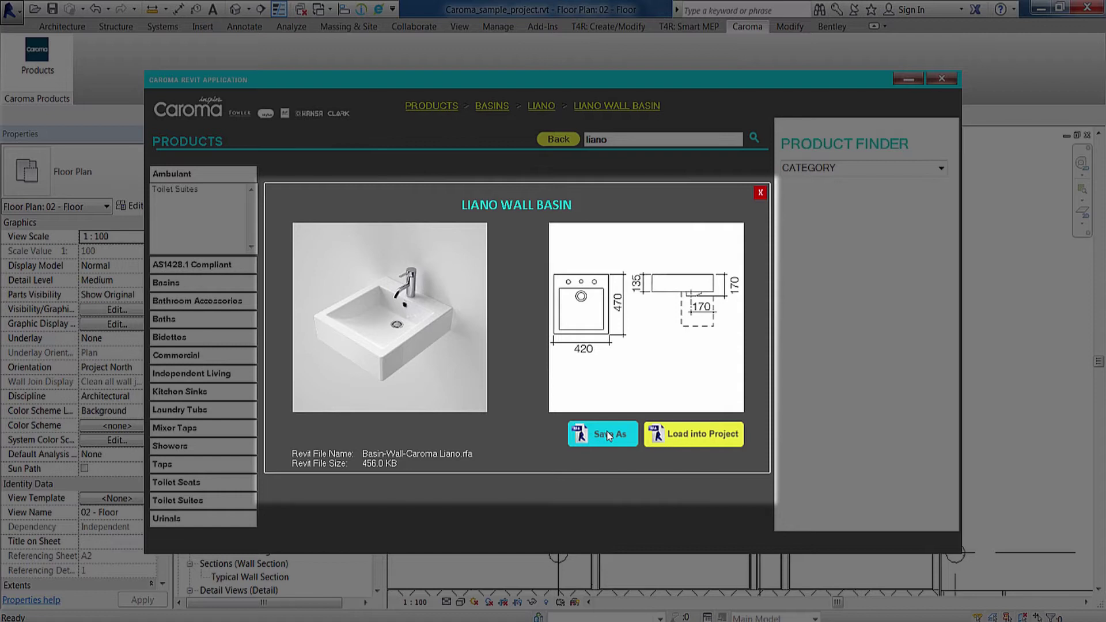
left_click(608, 436)
left_click(702, 438)
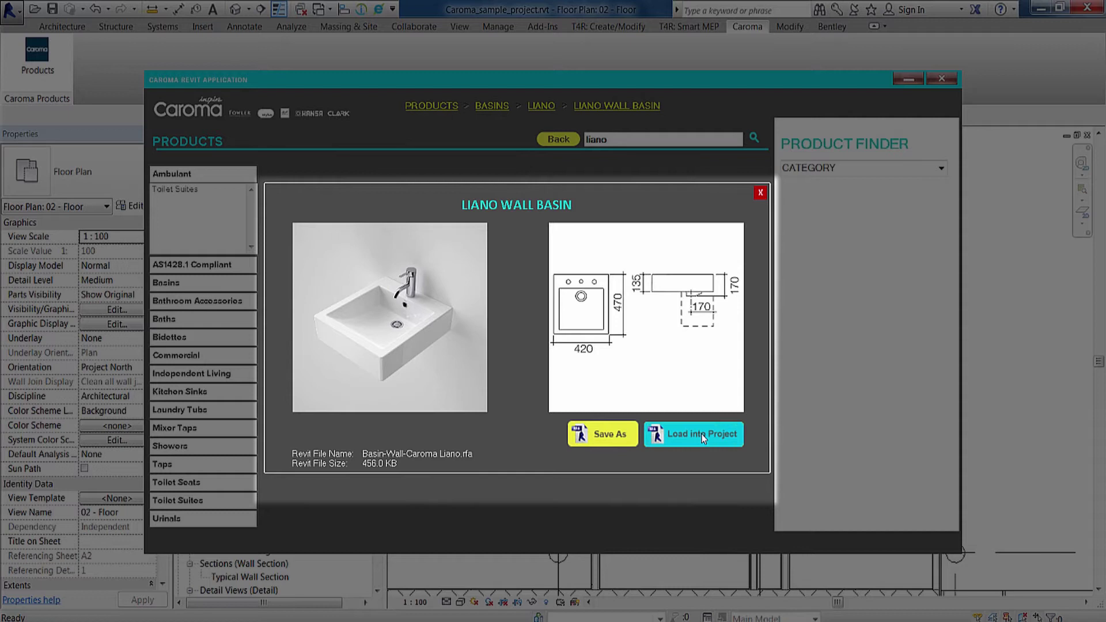
left_click(703, 440)
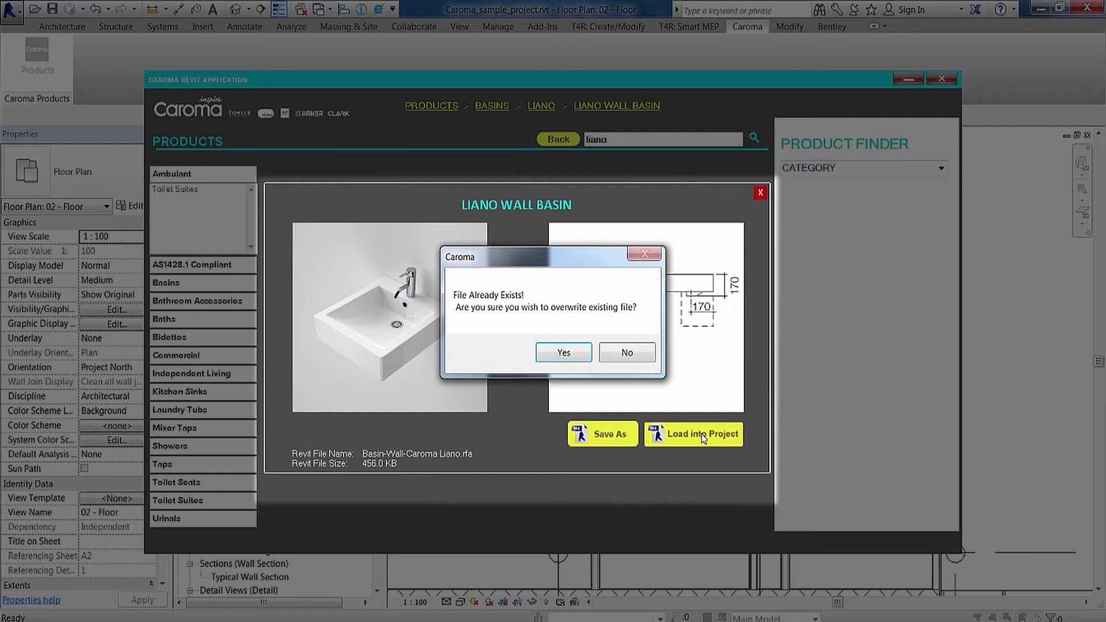
left_click(565, 353)
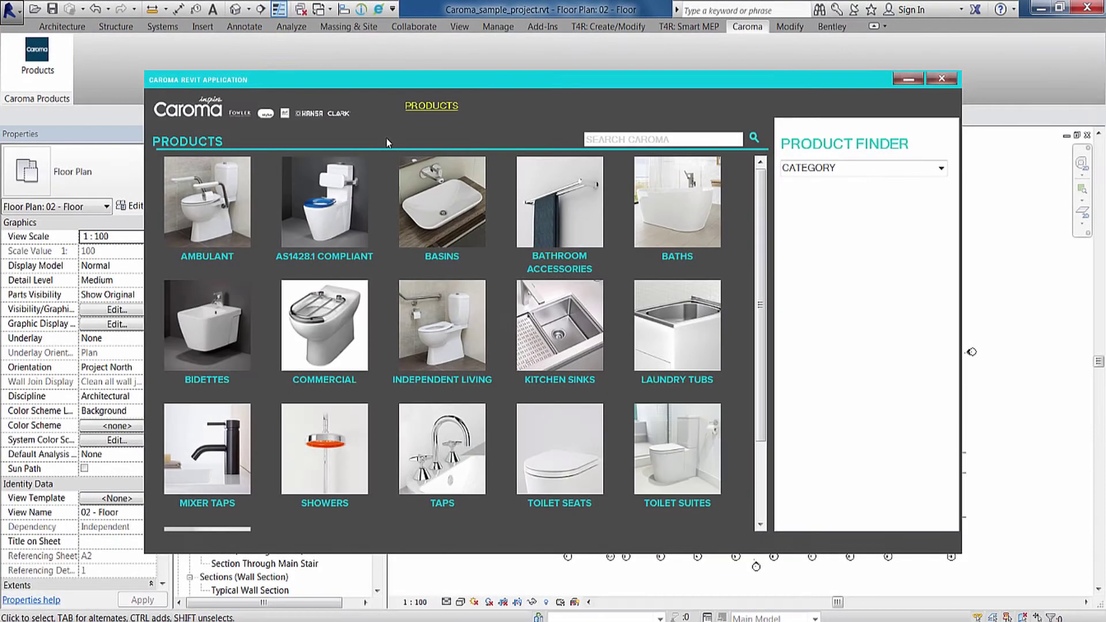
From AS1428.1 Compliant > Care Toilet Suites, load the Care 800 suite with backrest.
left_click(323, 231)
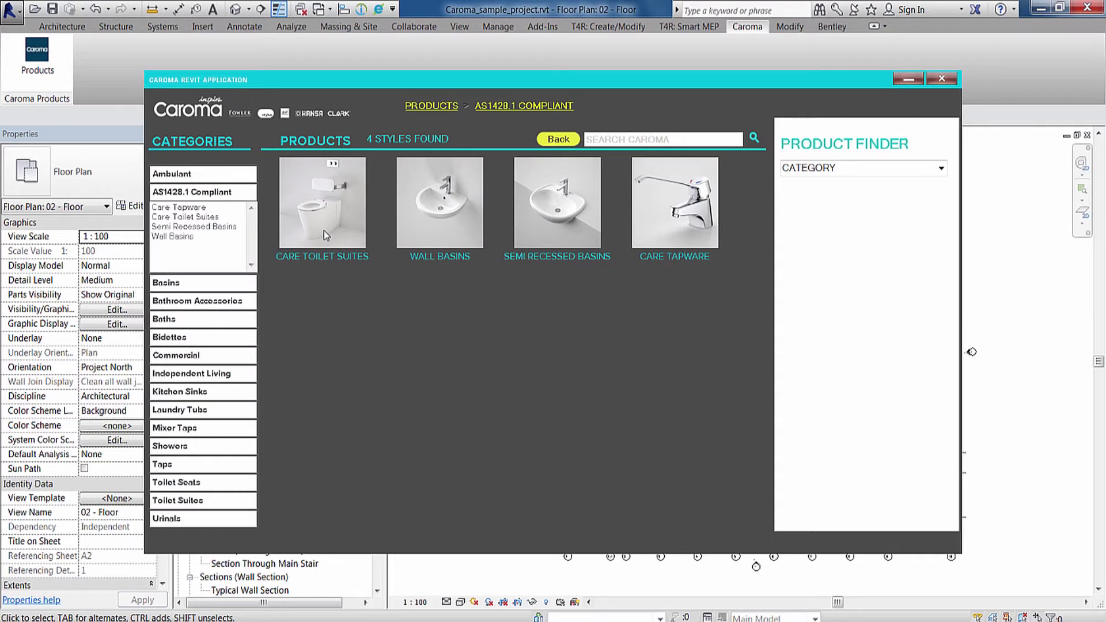
left_click(319, 213)
left_click(312, 231)
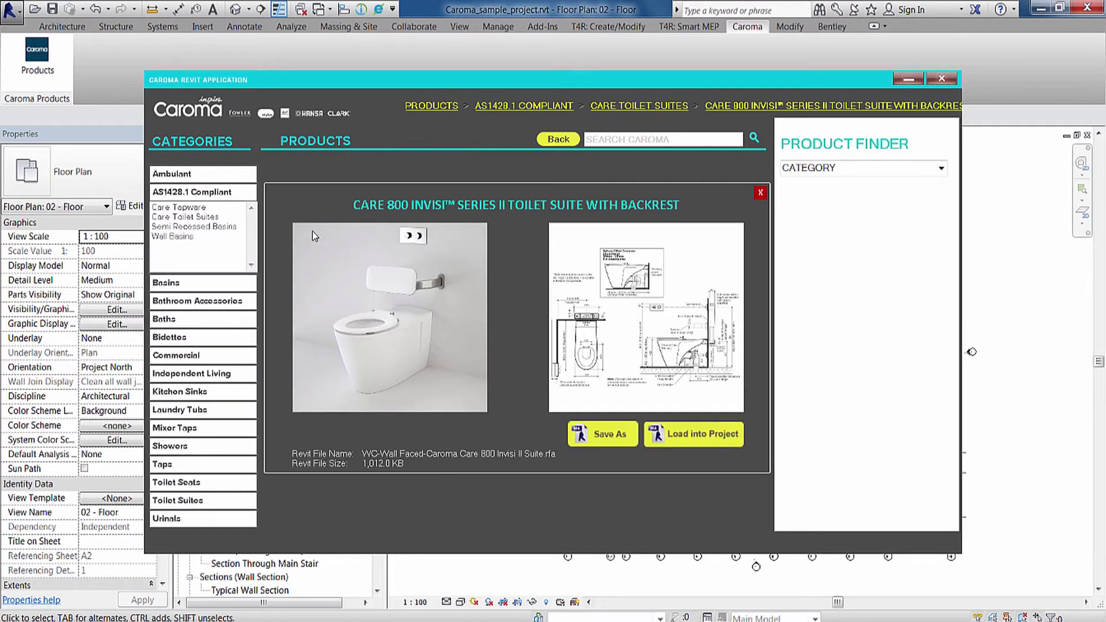
left_click(702, 434)
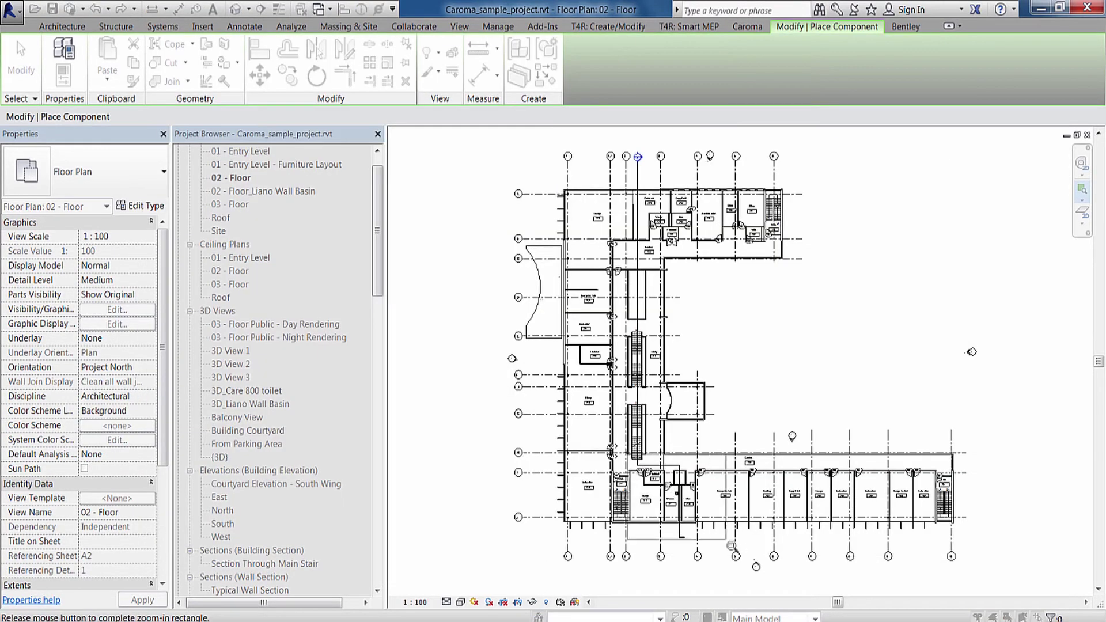
scroll(688, 305, "up", 5)
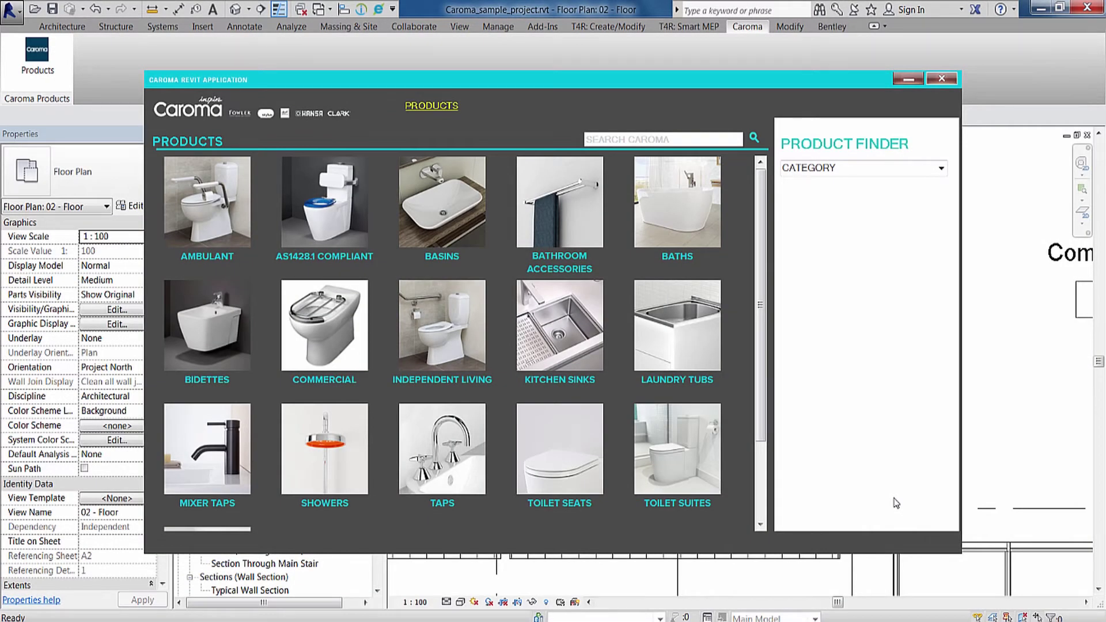
Filter for Back Entry Toilet Suites and load the Cube Wall Faced Toilet Suite.
left_click(941, 168)
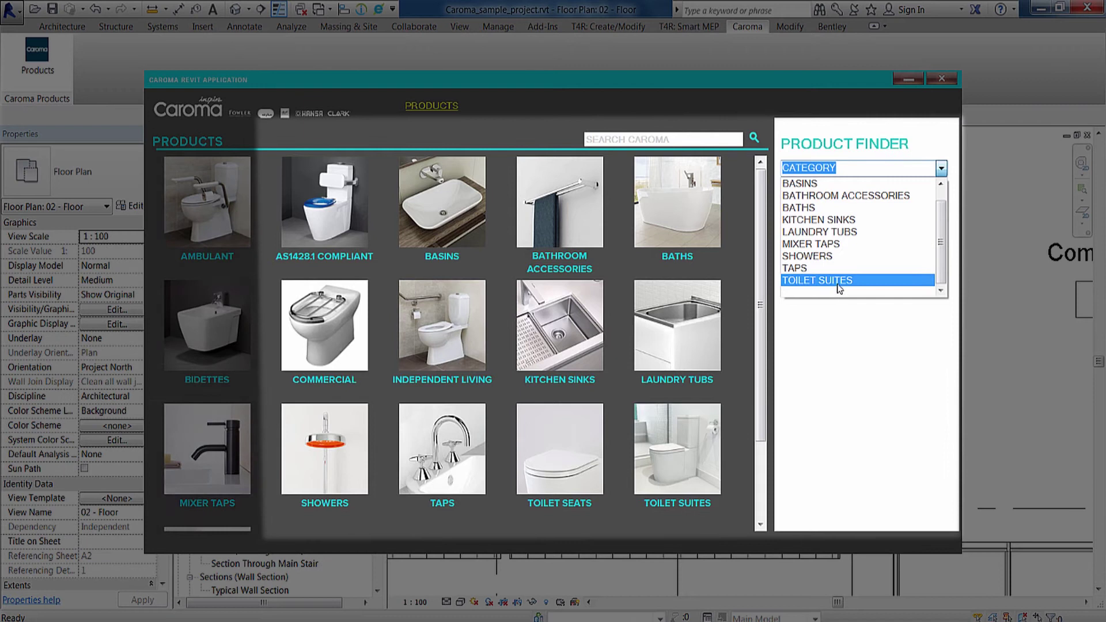
left_click(839, 281)
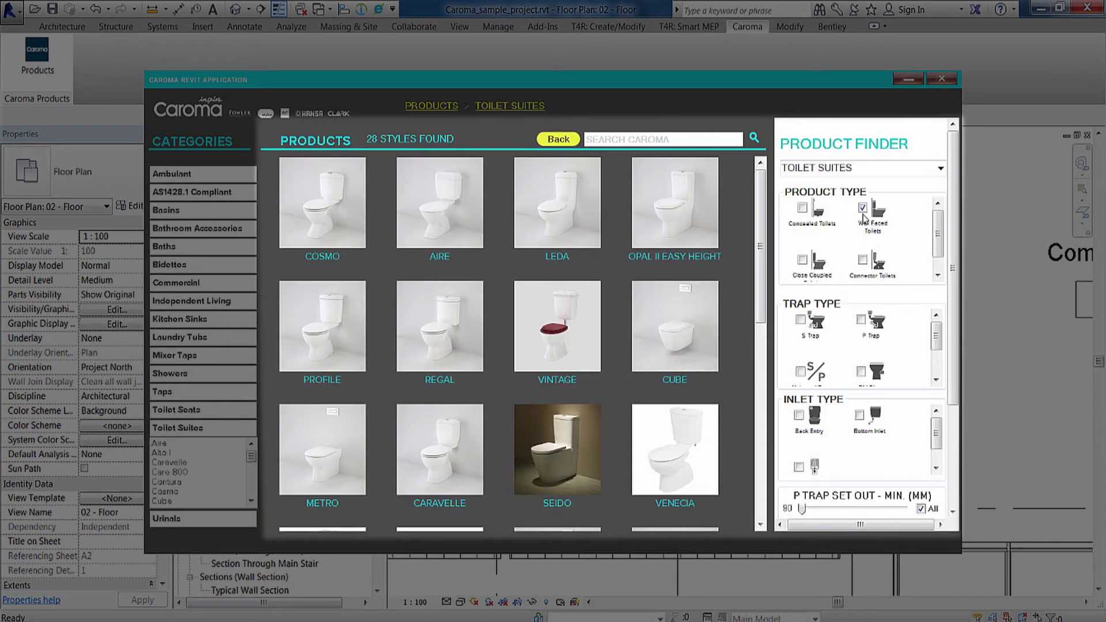
left_click(798, 416)
scroll(825, 438, "down", 3)
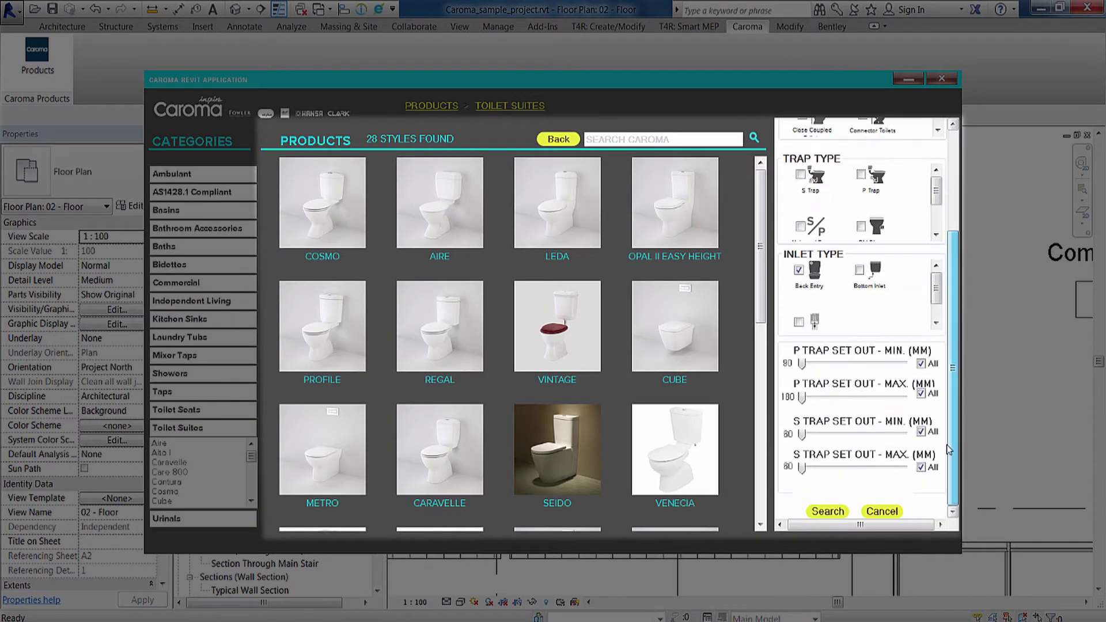
left_click(829, 512)
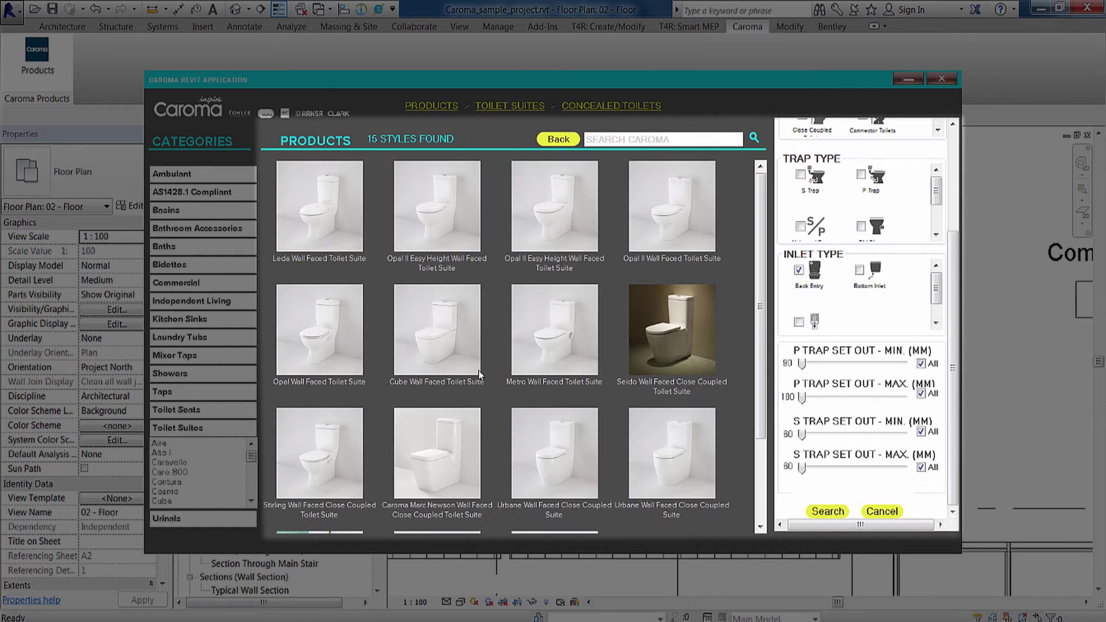
left_click(465, 361)
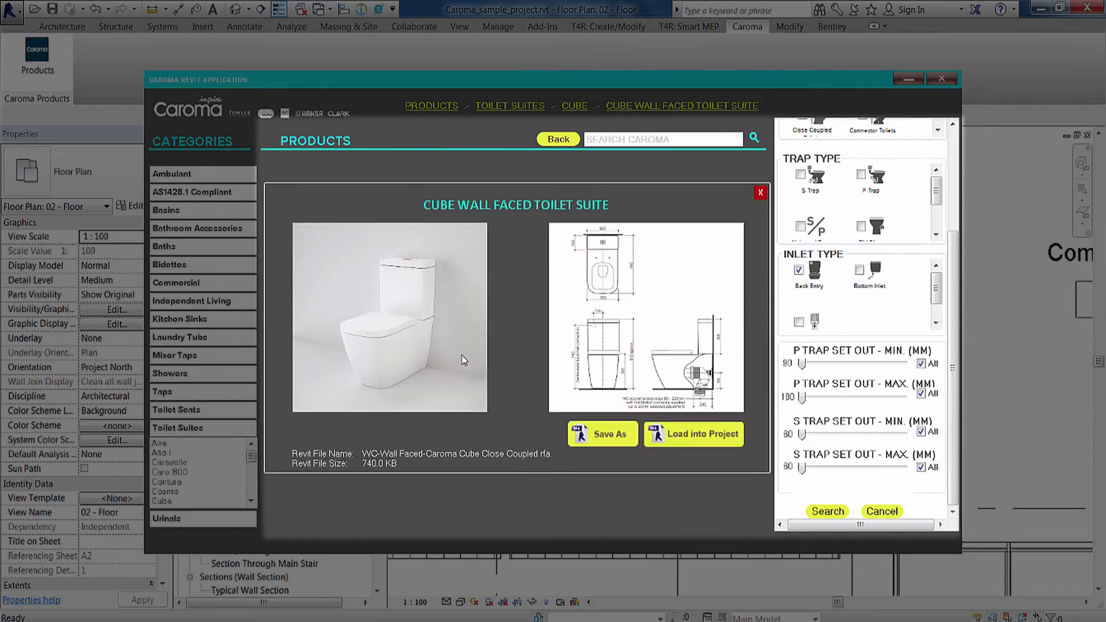
left_click(698, 435)
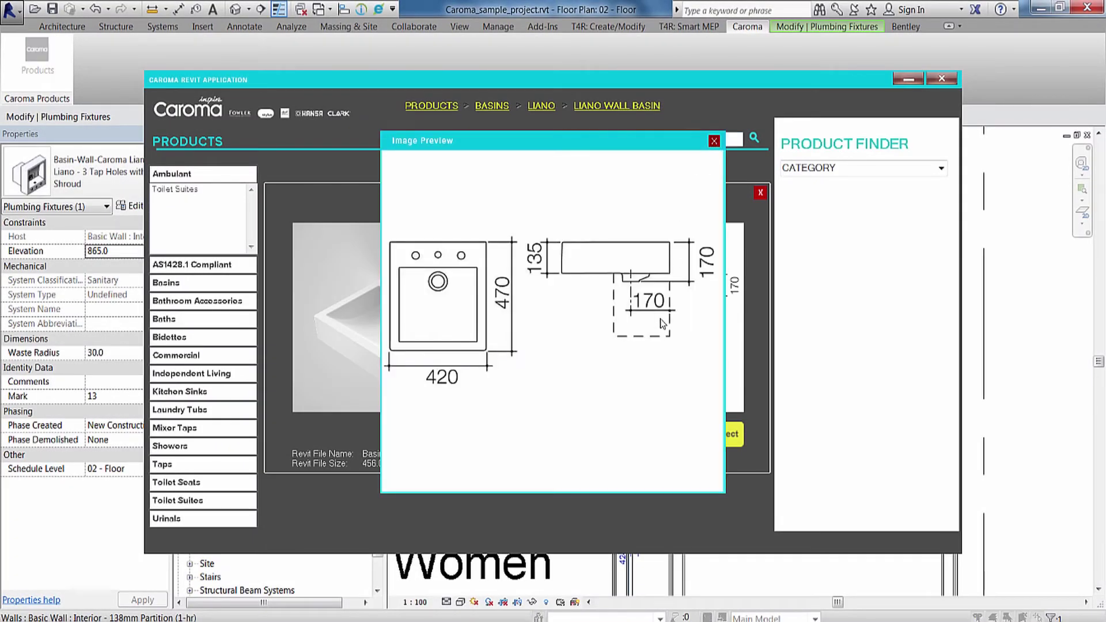
Close the Liano basin's dimension drawing and photo previews.
left_click(715, 142)
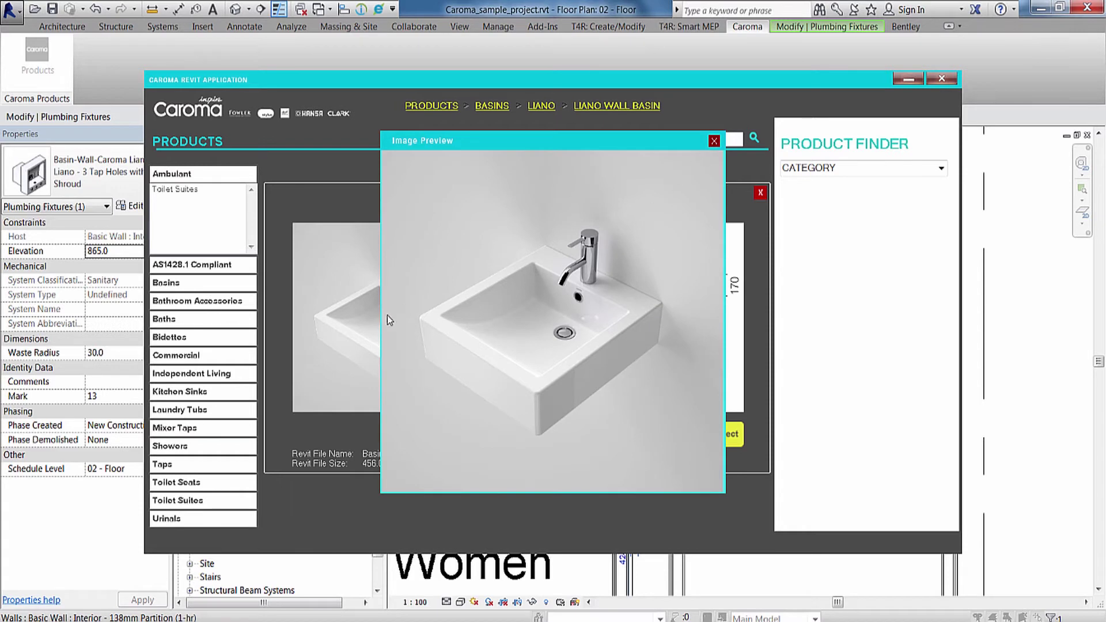
left_click(385, 323)
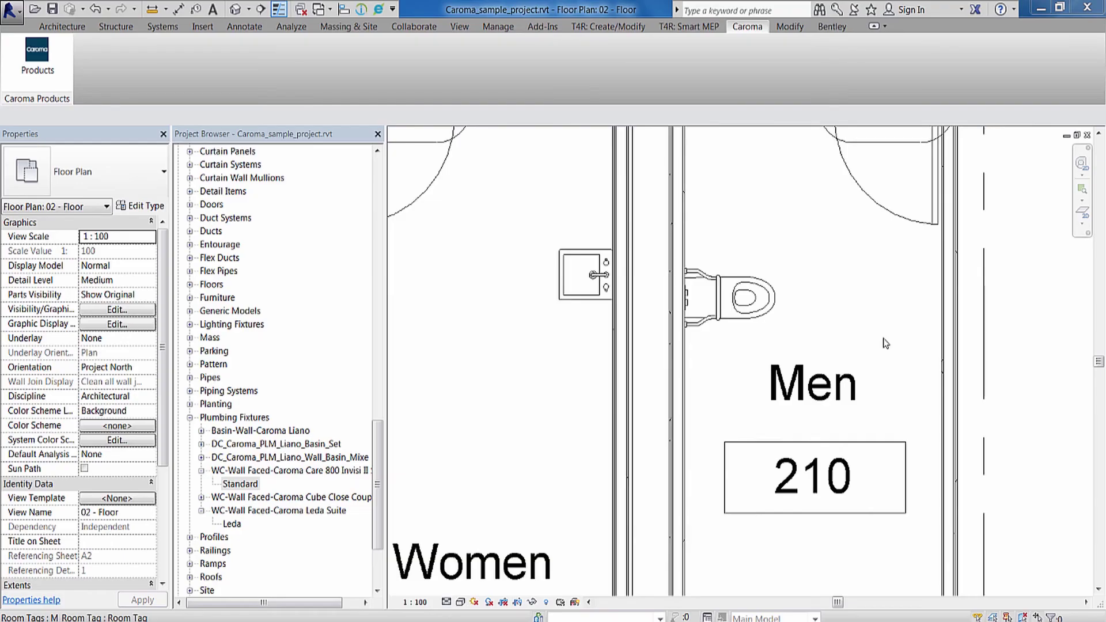
Open the Care 800 toilet's Caroma web page from the URL in its type properties.
left_click(744, 312)
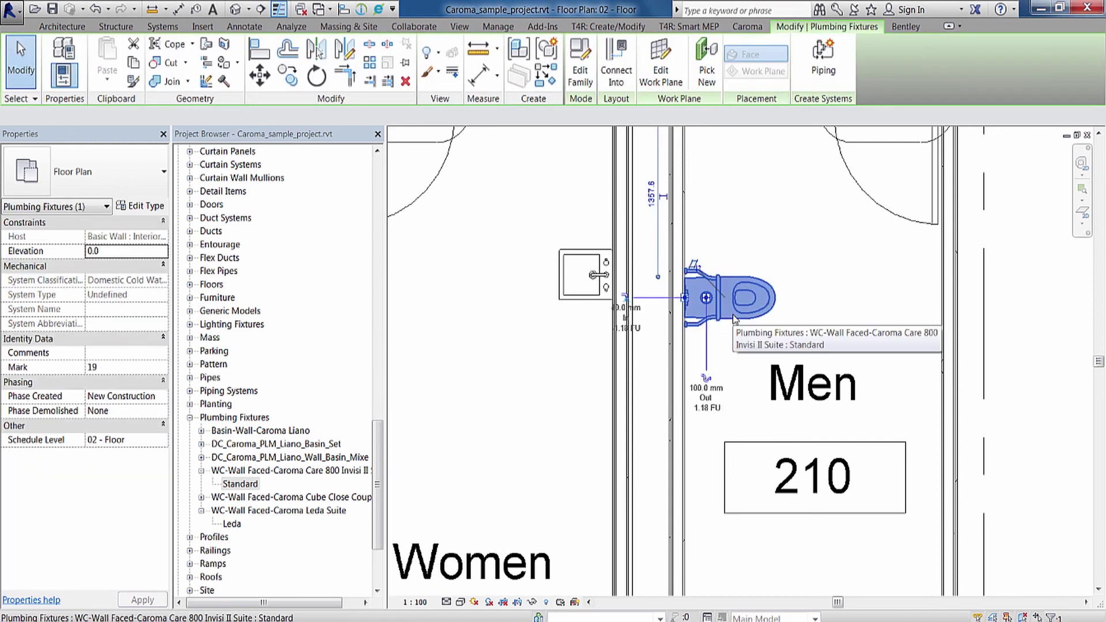
left_click(144, 207)
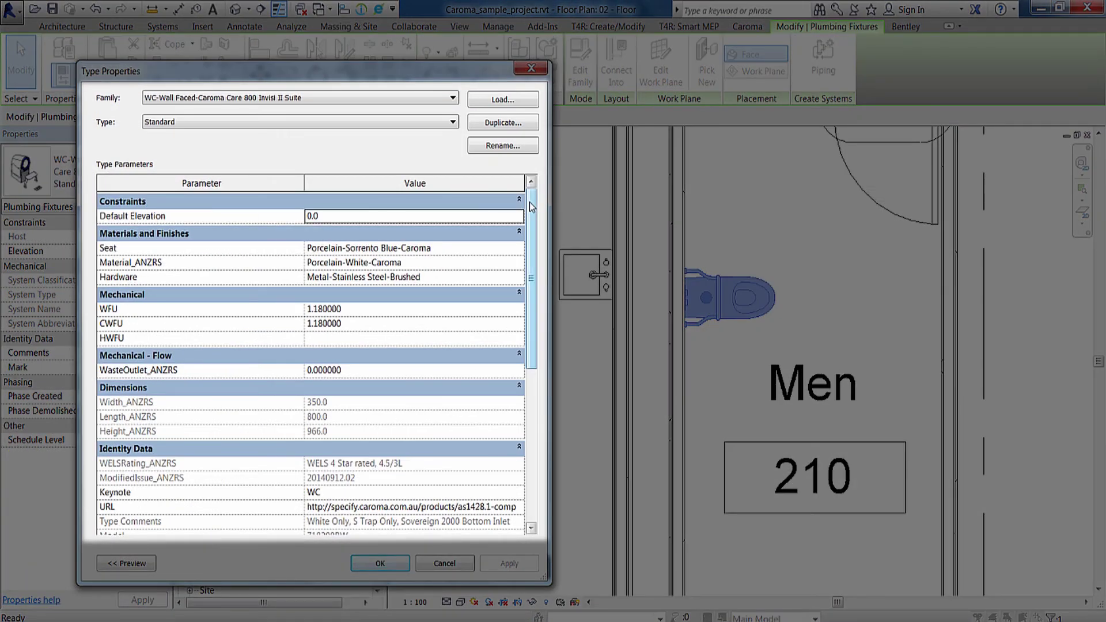
scroll(514, 250, "down", 5)
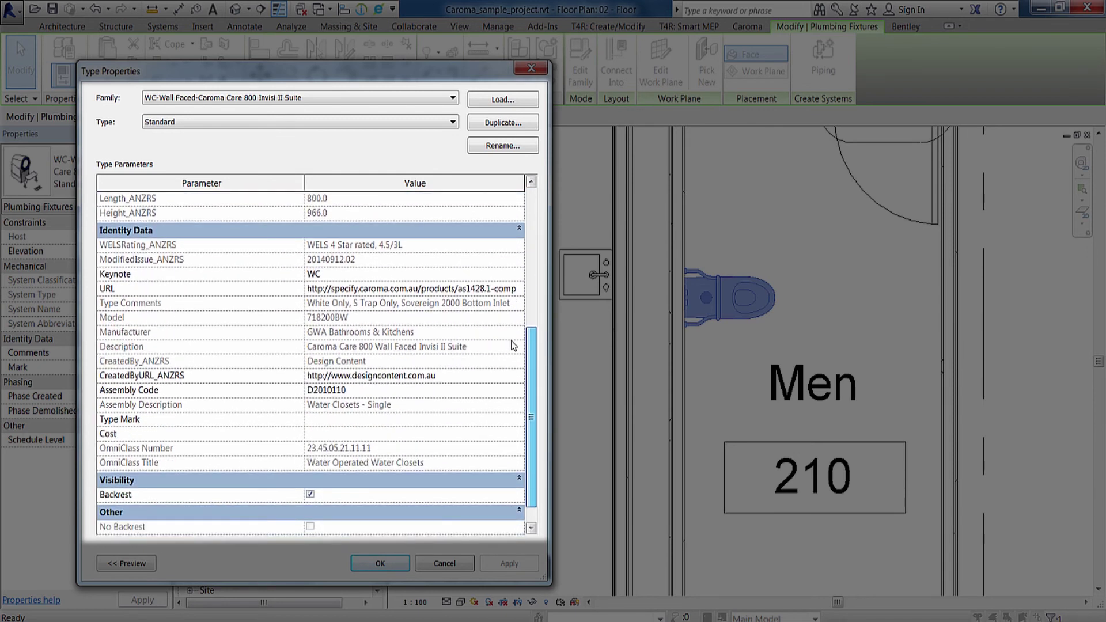
left_click(482, 288)
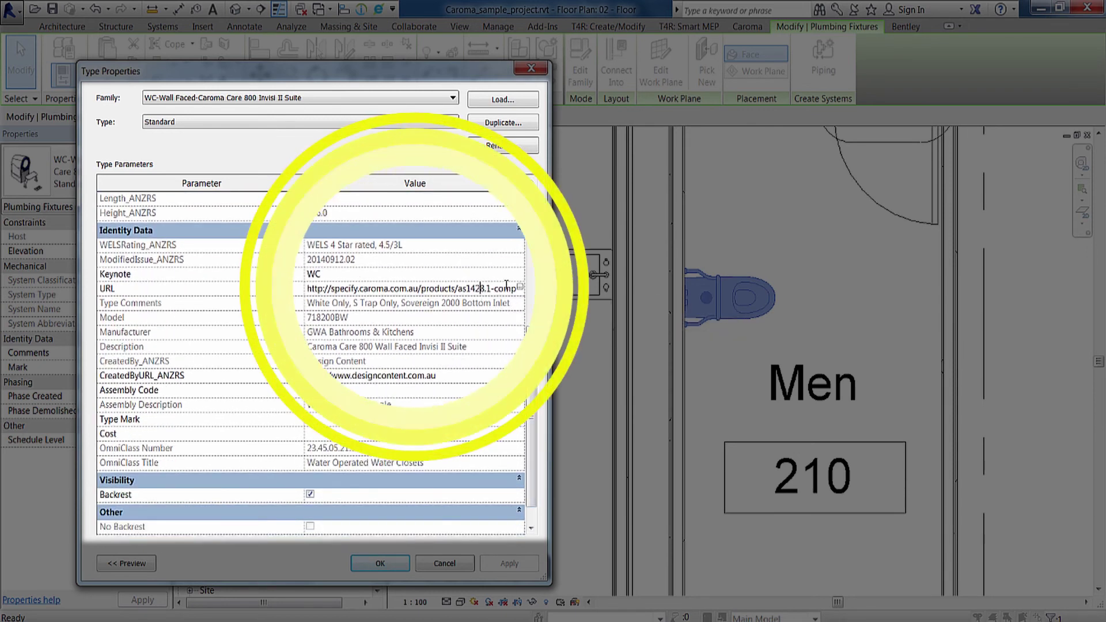
left_click(520, 288)
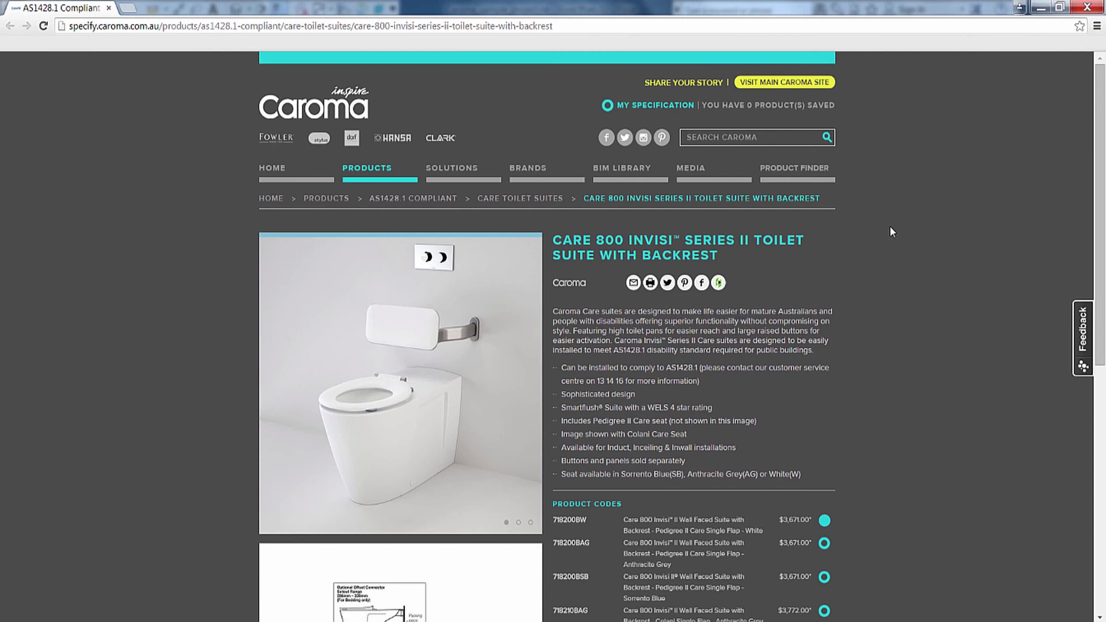
left_click_drag(1102, 137, 1104, 291)
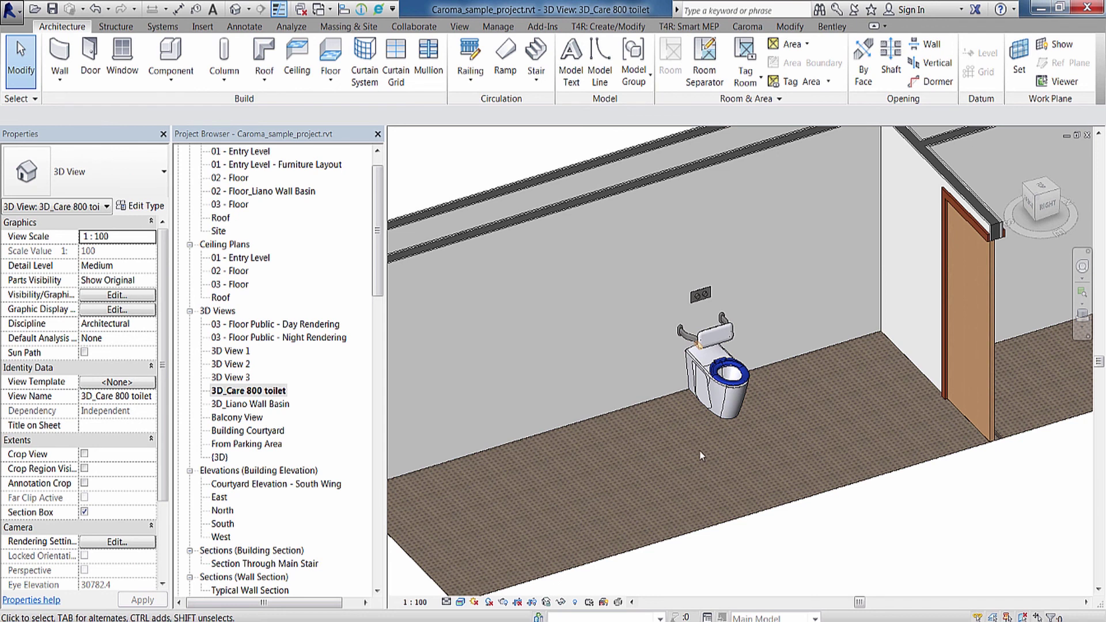
Zoom in and orbit the 3D view to see the Care 800 toilet's side, backrest and blue seat.
scroll(702, 450, "up", 5)
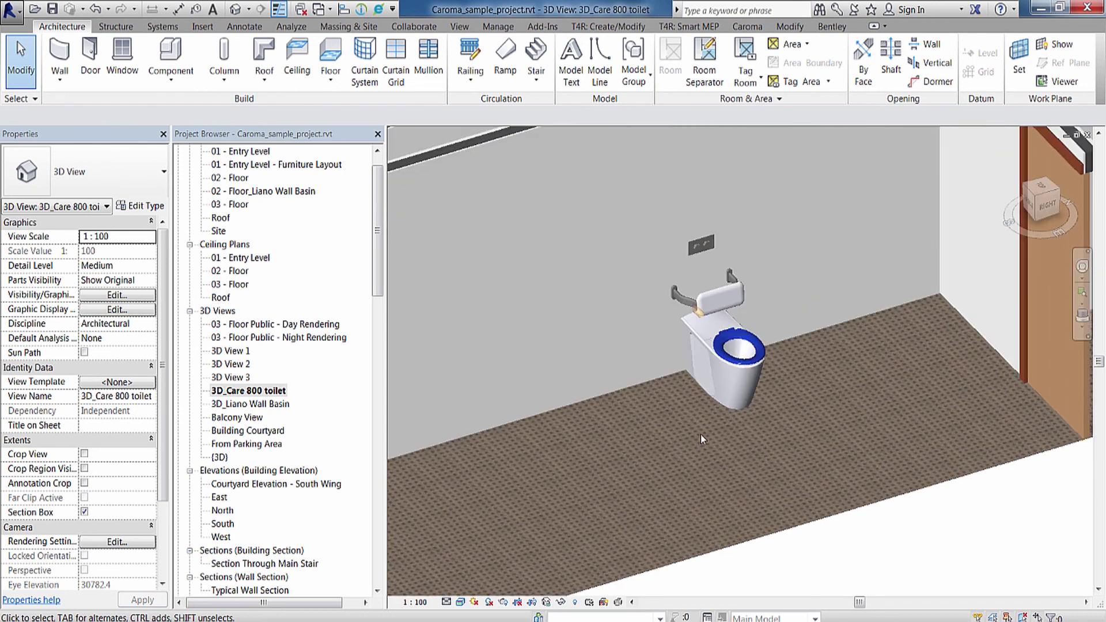
middle_click_drag(704, 430, 662, 501, "shift")
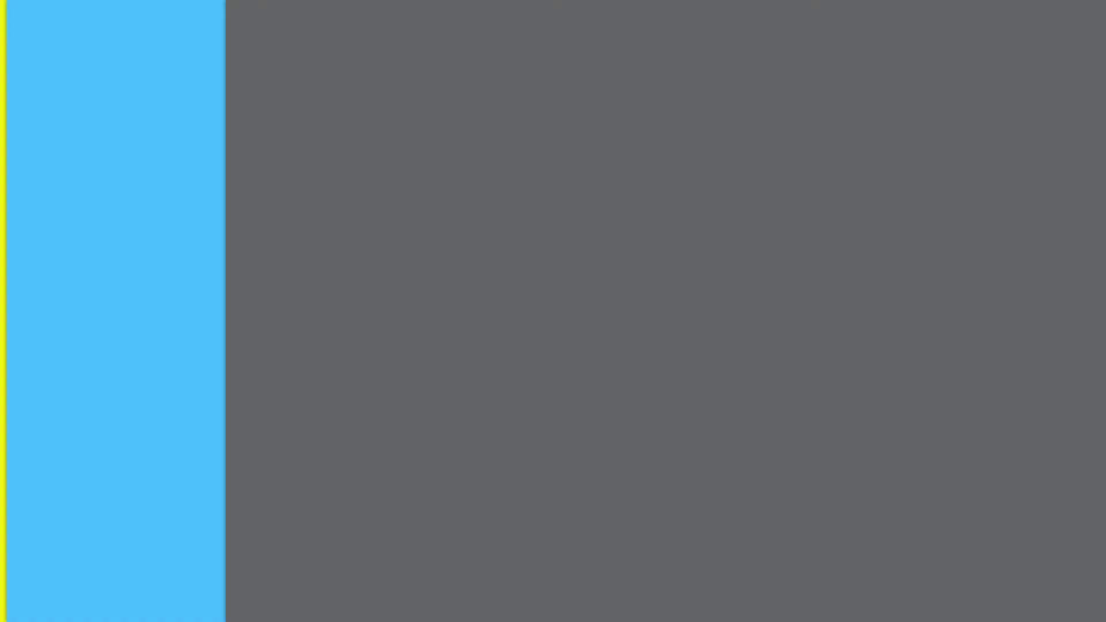